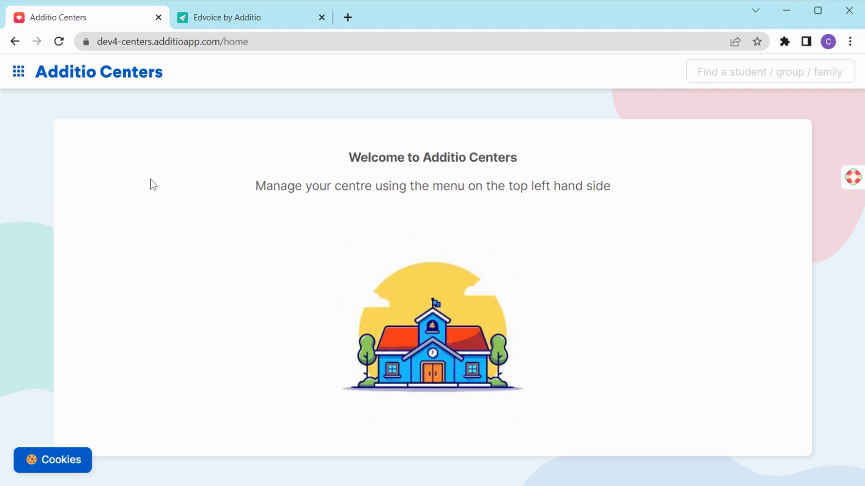
Step: Create a new form in Forms and authorisations and title it "Photo use consent form"
{"action": "left_click", "coordinate": [22, 75]}
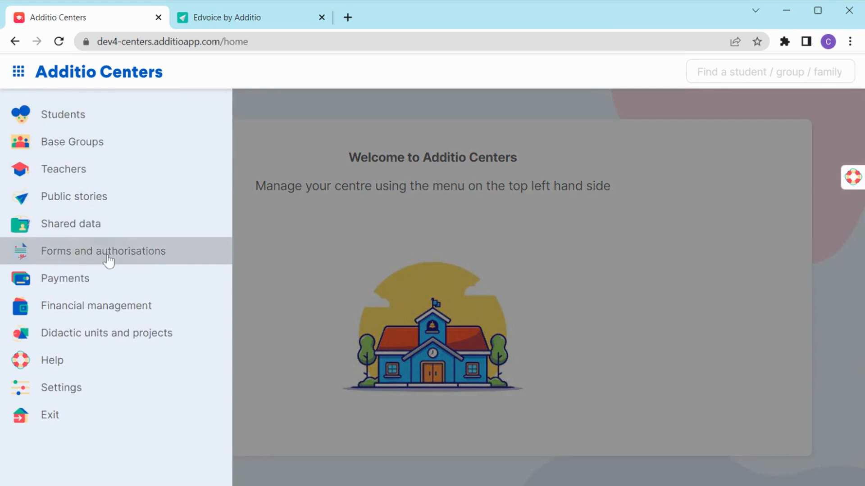
{"action": "left_click", "coordinate": [109, 253]}
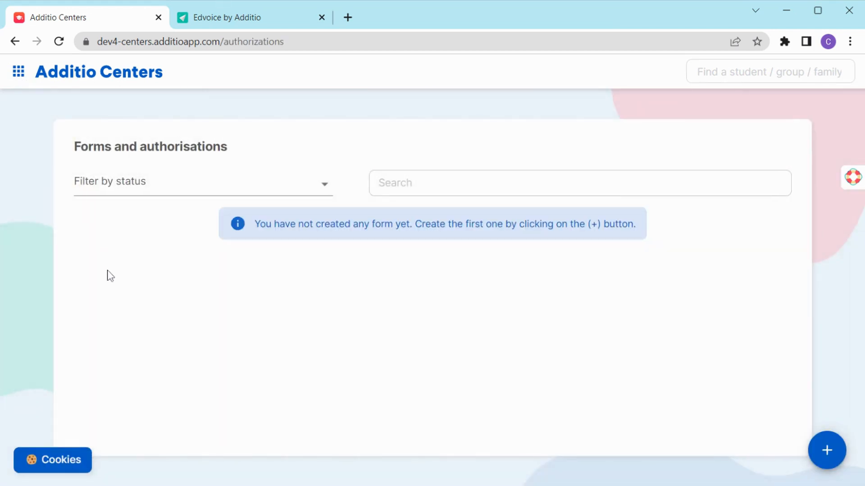
{"action": "left_click", "coordinate": [826, 452]}
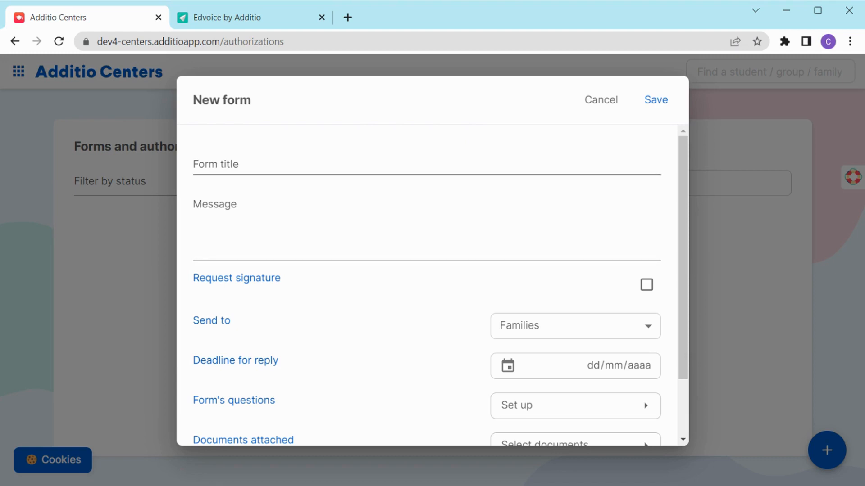
{"action": "left_click", "coordinate": [216, 165]}
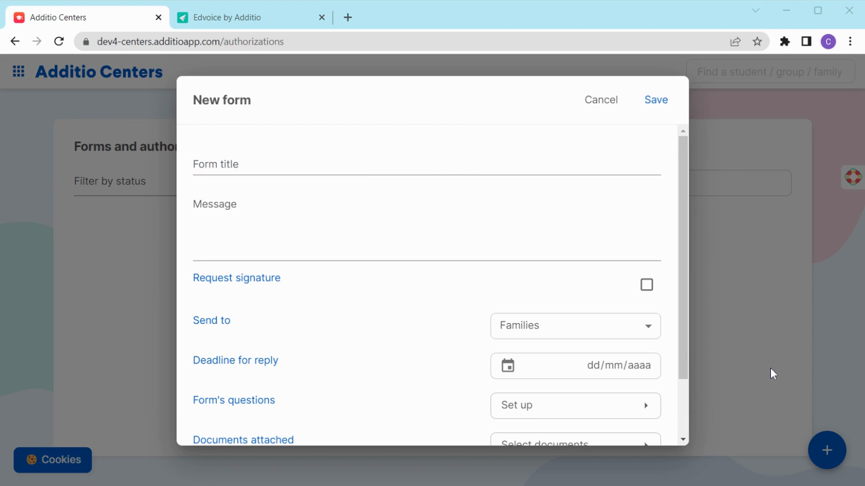
{"action": "left_click", "coordinate": [247, 140]}
{"action": "type", "text": "Photo use consent form"}
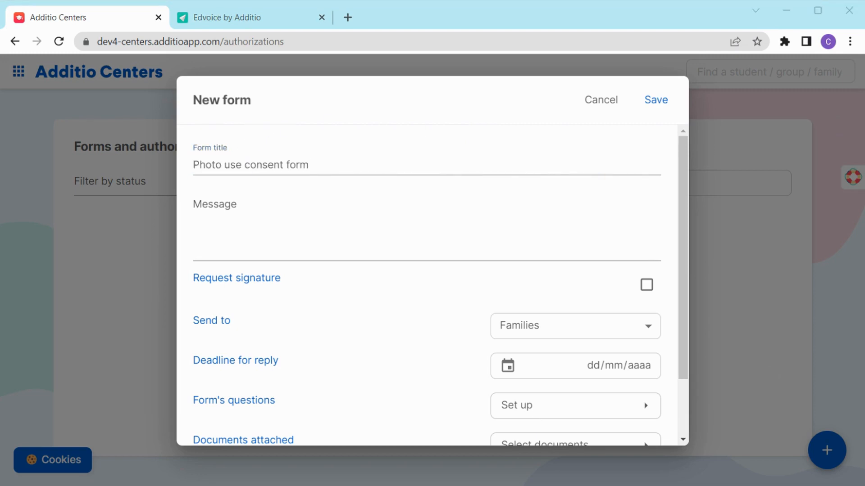
Step: Enter the message "In this form we ask you to answer if you authorize the school to take pictures and publish them on several media. Thank you!"
{"action": "left_click", "coordinate": [427, 221]}
{"action": "type", "text": "In this form we ask you to answer if you authorize the school to take pictures and publish them on several media. Thank you!"}
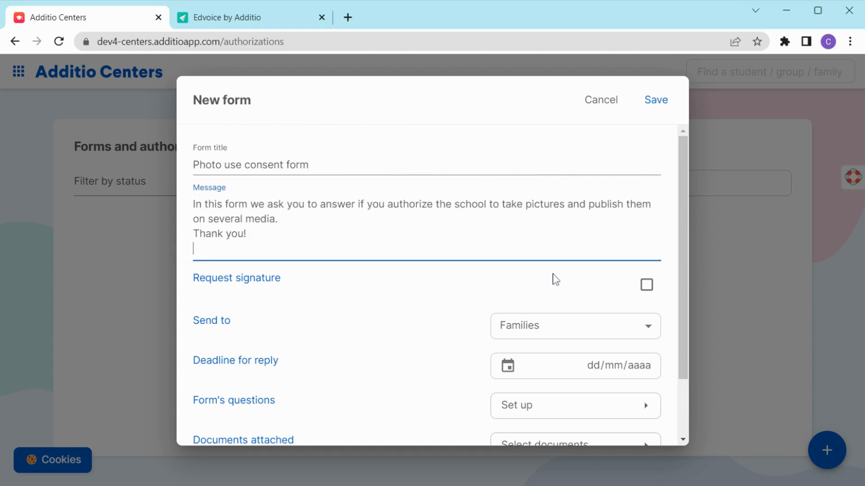
Step: Request a signature on the form and choose Families as the recipients
{"action": "left_click", "coordinate": [647, 284]}
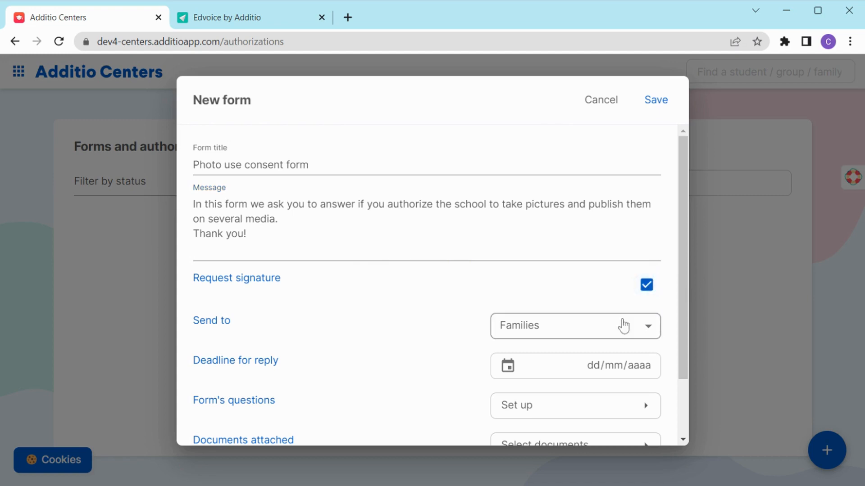
{"action": "scroll", "coordinate": [438, 328], "scroll_direction": "down", "scroll_amount": 2}
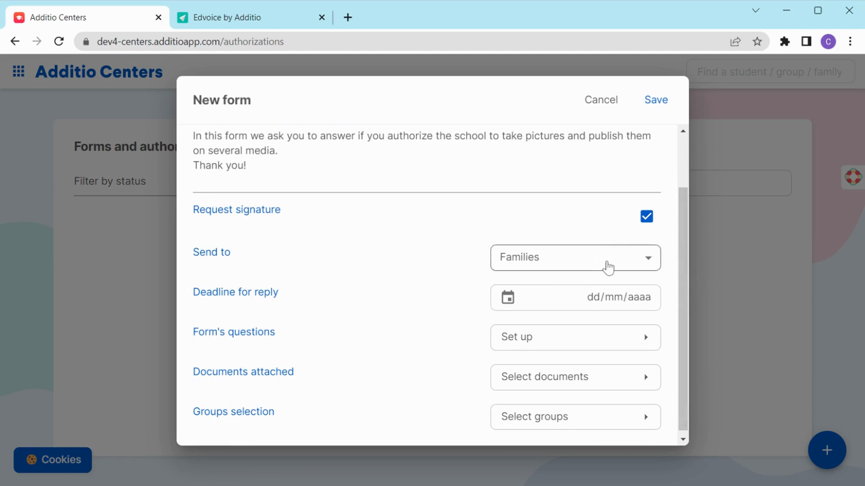
{"action": "left_click", "coordinate": [607, 267]}
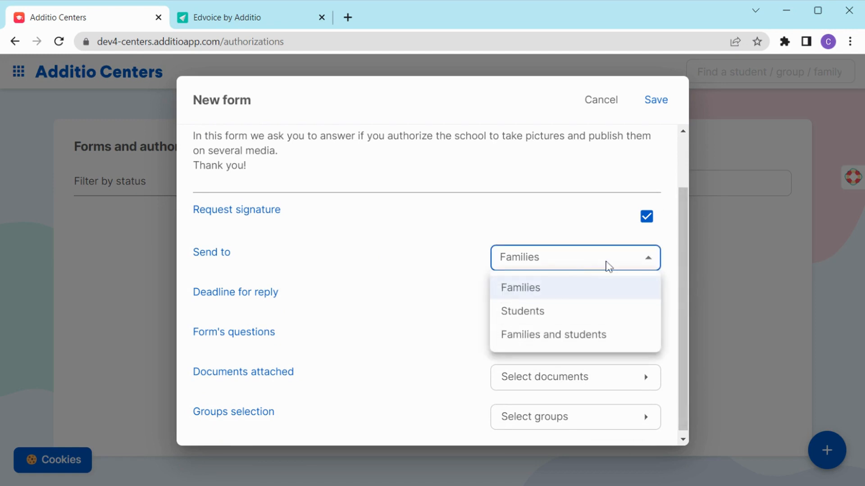
{"action": "left_click", "coordinate": [549, 295]}
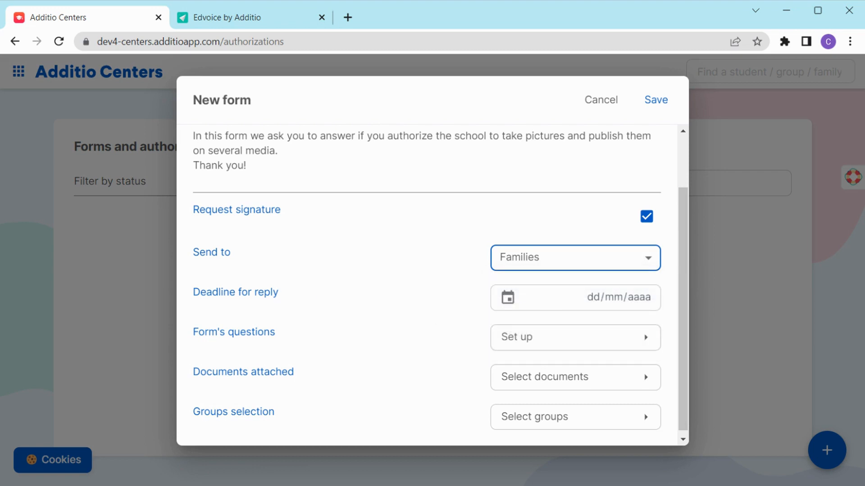
Step: Set the form's deadline for reply to 14/10/2022
{"action": "left_click", "coordinate": [613, 297]}
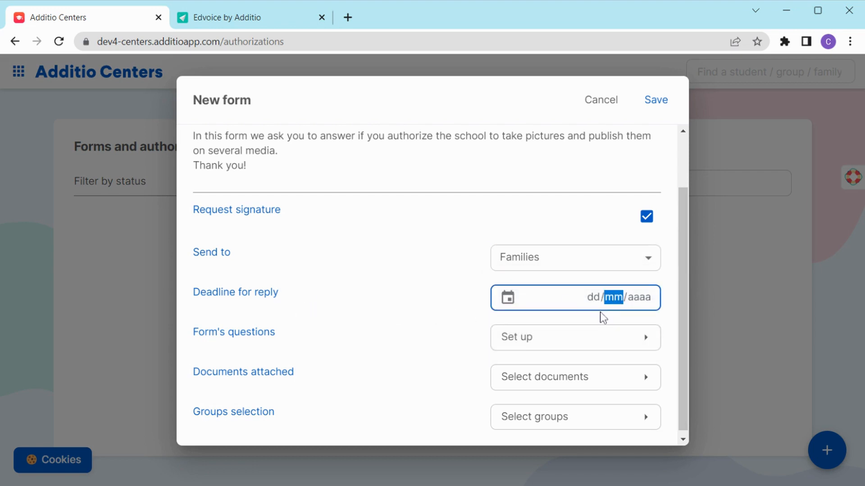
{"action": "left_click", "coordinate": [608, 393]}
{"action": "left_click", "coordinate": [367, 350]}
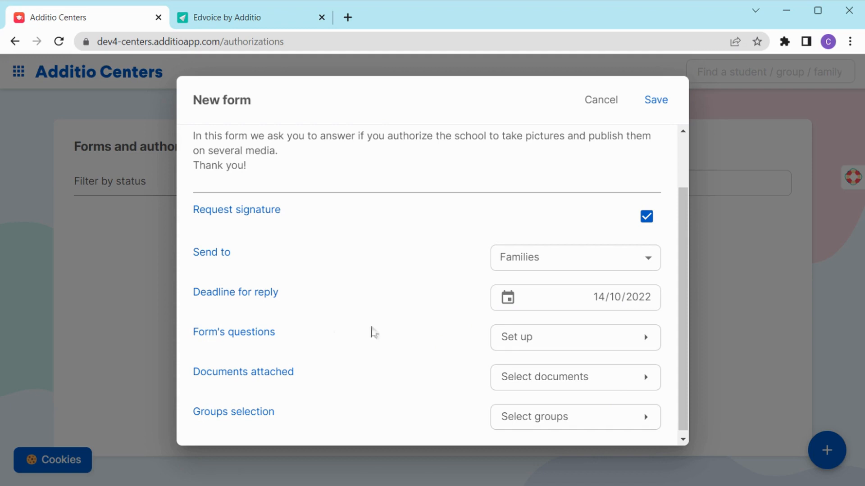
Step: Add a first form question with the statement "Do you authorize the school to take pictures of your child?"
{"action": "left_click", "coordinate": [538, 340]}
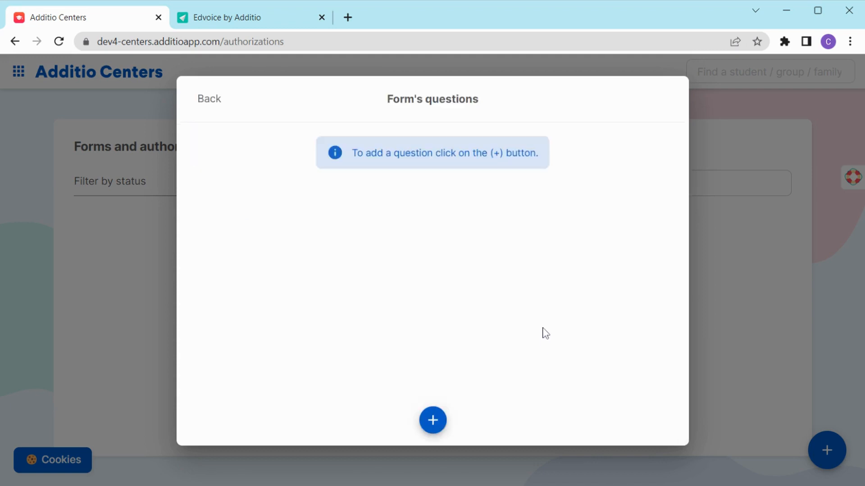
{"action": "left_click", "coordinate": [434, 422]}
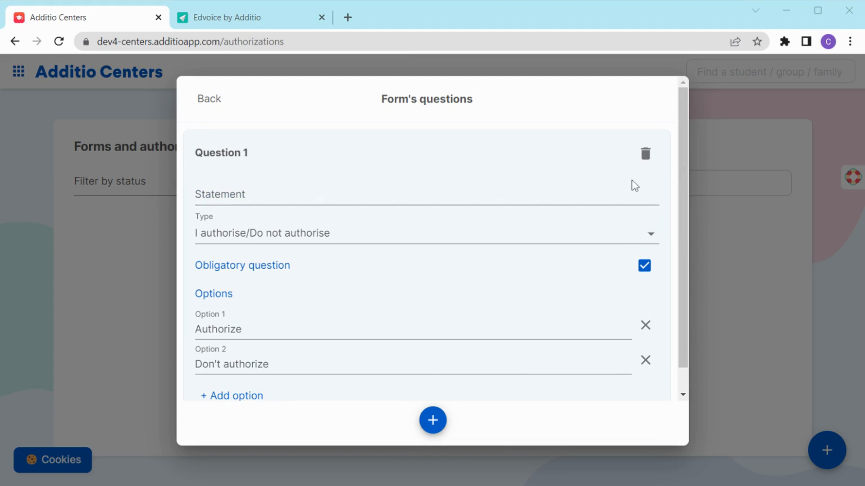
{"action": "left_click", "coordinate": [266, 195]}
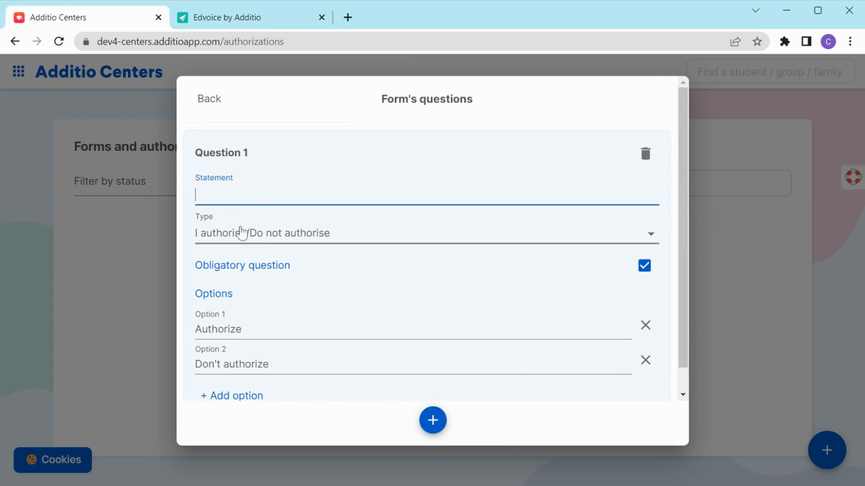
{"action": "left_click", "coordinate": [653, 237]}
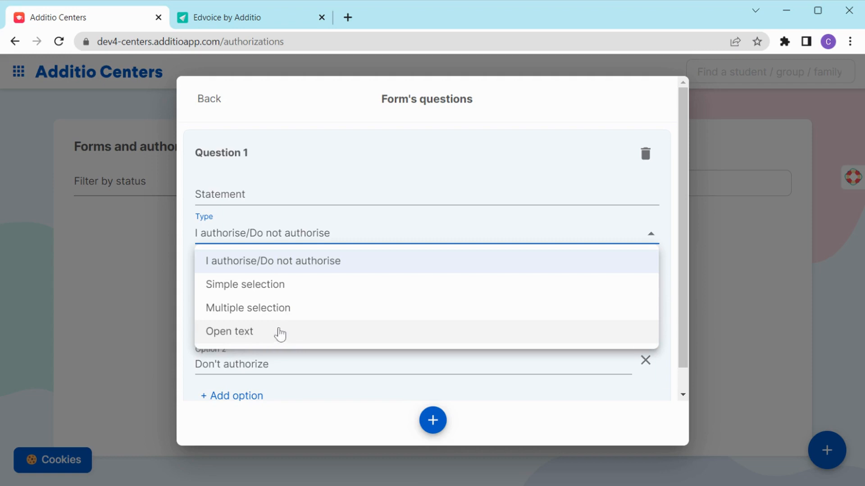
{"action": "left_click", "coordinate": [237, 197]}
{"action": "left_click", "coordinate": [238, 196]}
{"action": "type", "text": "Do you authorize the school to take pictures of your child?"}
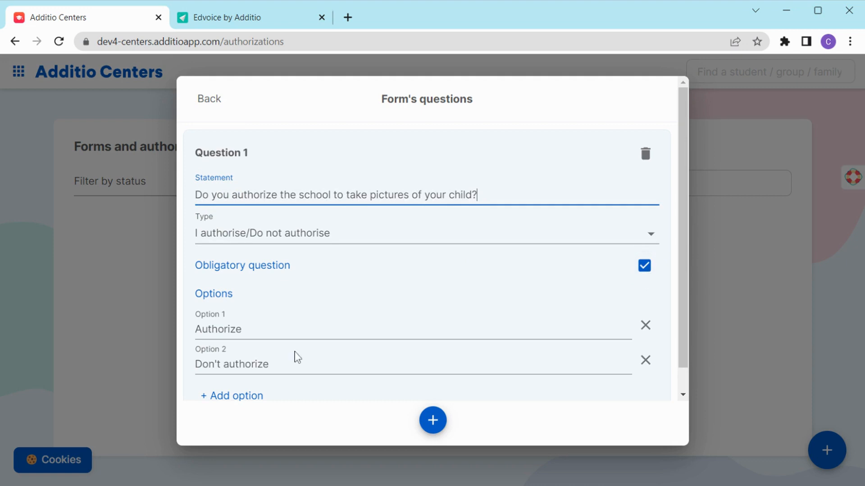
Step: Add a second question stating "Do you authorize the school to publish pictures of your child in the school's newspaper?"
{"action": "scroll", "coordinate": [318, 315], "scroll_direction": "down", "scroll_amount": 1}
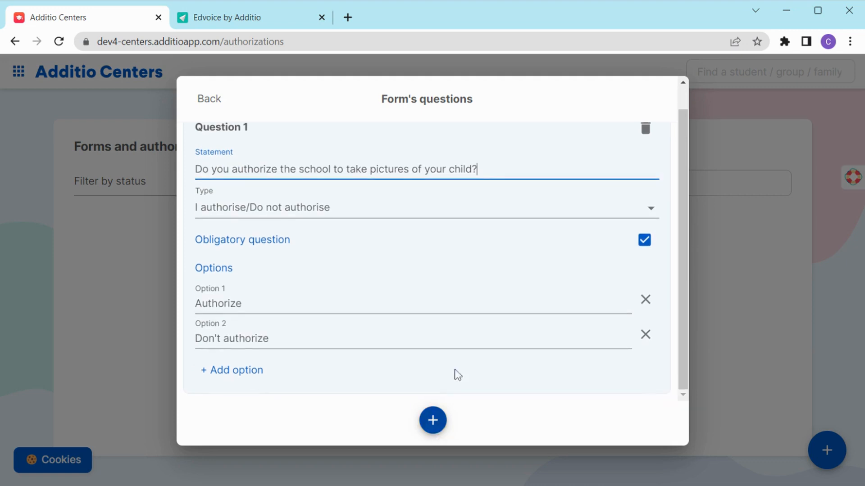
{"action": "left_click", "coordinate": [432, 421]}
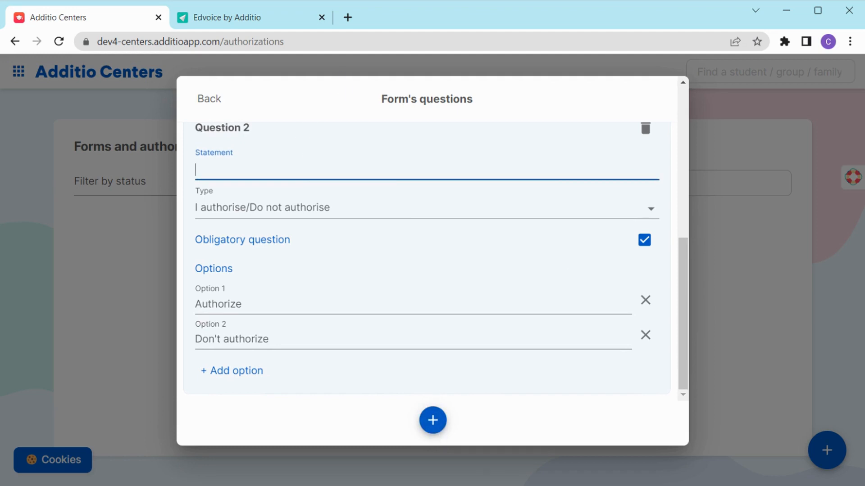
{"action": "key", "text": "alt+Tab"}
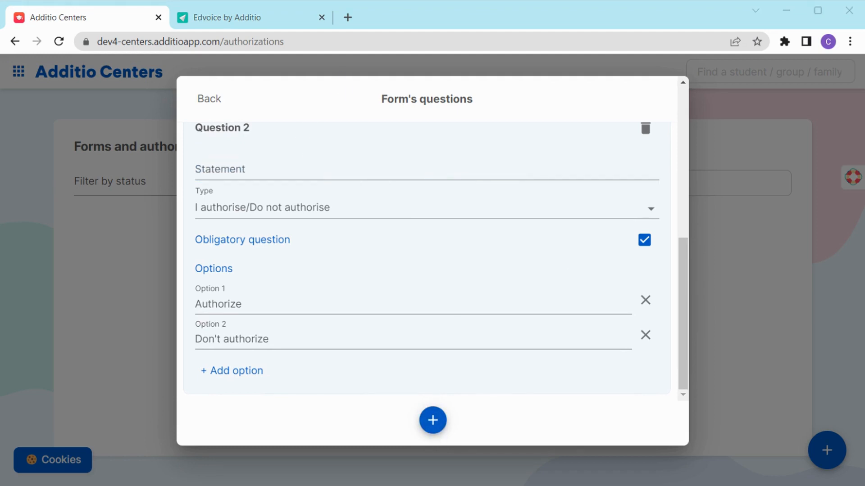
{"action": "left_click", "coordinate": [224, 180]}
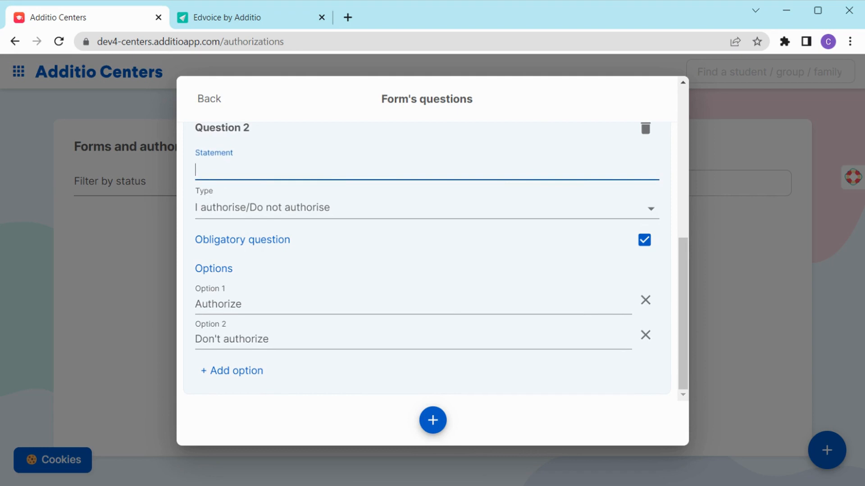
{"action": "type", "text": "Do you authorize the school to publish pictures of your child in the school's newspaper?"}
Step: Make question 2 a Simple selection question and add a third option, "Only for group pictures"
{"action": "left_click", "coordinate": [644, 209]}
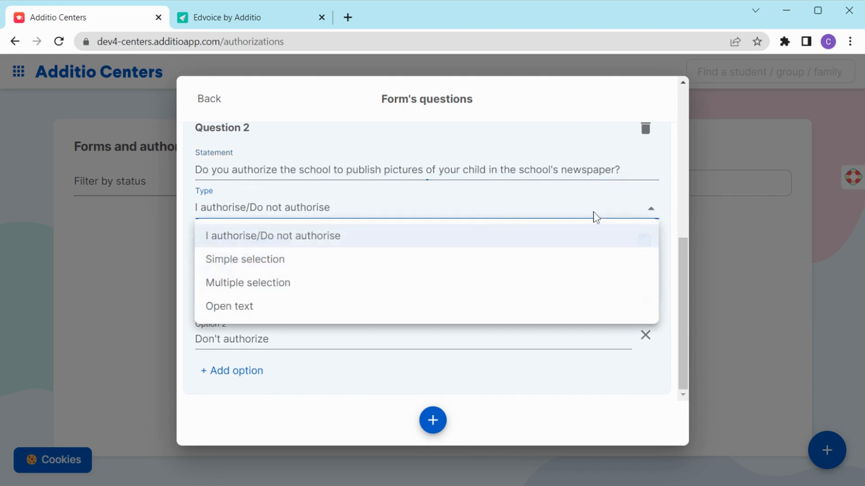
{"action": "left_click", "coordinate": [257, 263]}
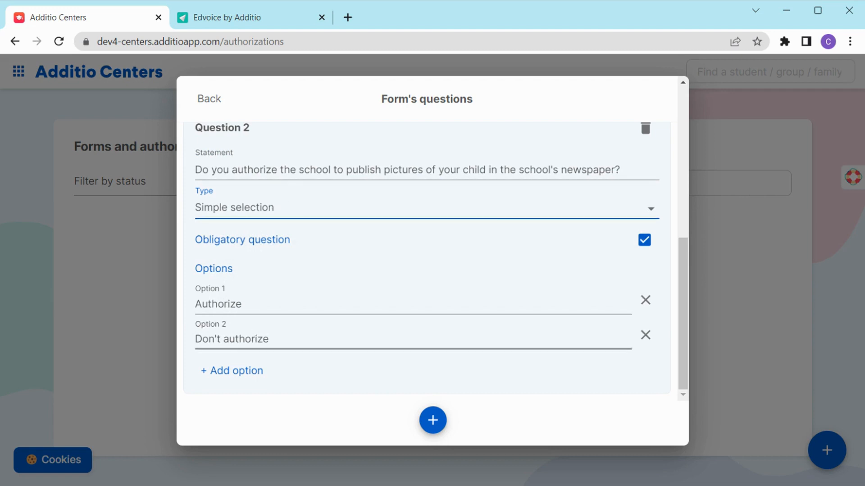
{"action": "left_click", "coordinate": [241, 370]}
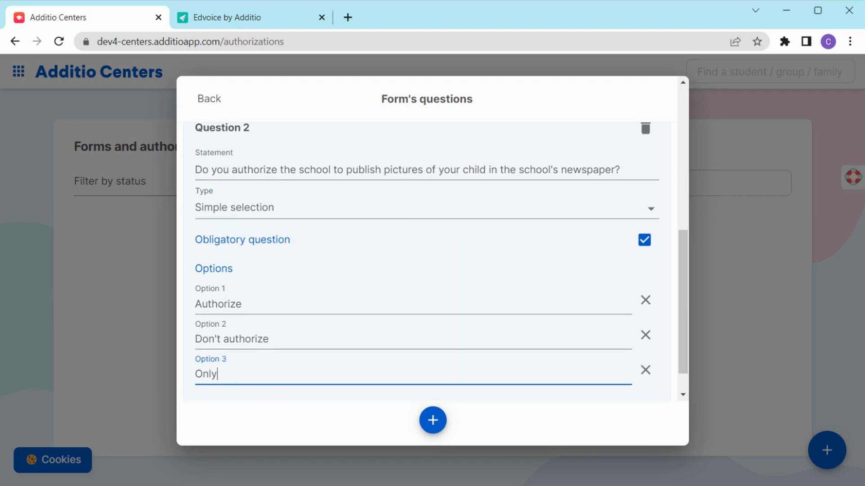
{"action": "type", "text": "Only for grou"}
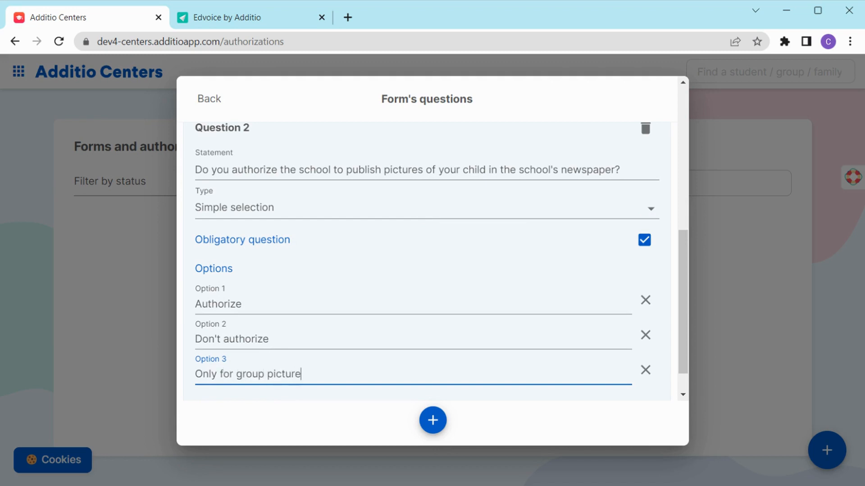
{"action": "type", "text": "p pictures"}
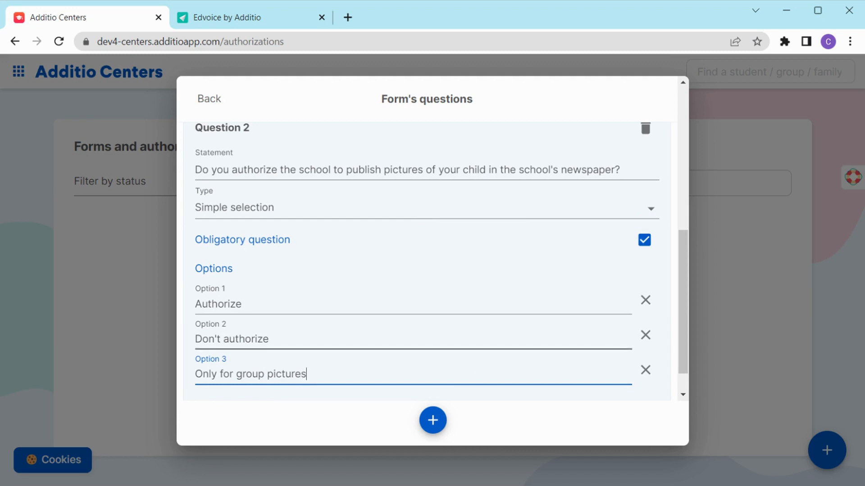
Step: Add a third question, "Do you authorize the school to publish pictures of your child on the website?", and return to the form
{"action": "left_click", "coordinate": [432, 421]}
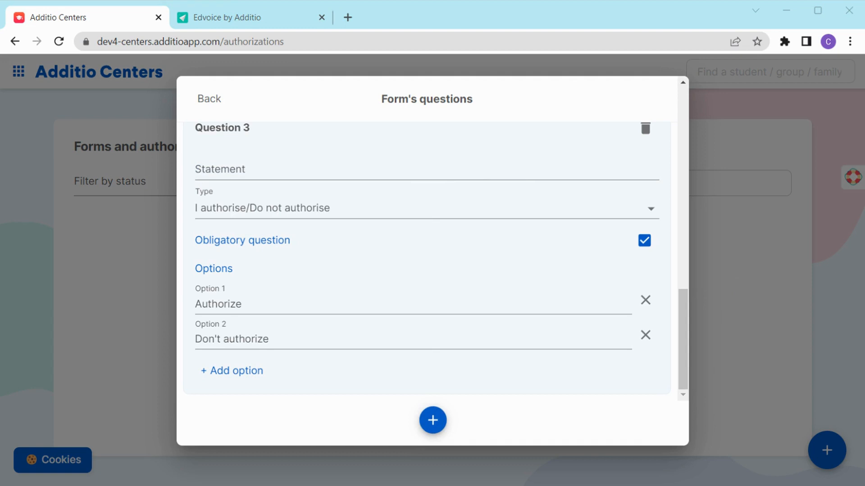
{"action": "left_click", "coordinate": [218, 154]}
{"action": "type", "text": "Do you authorize the school to publish pictures of your child on the website?"}
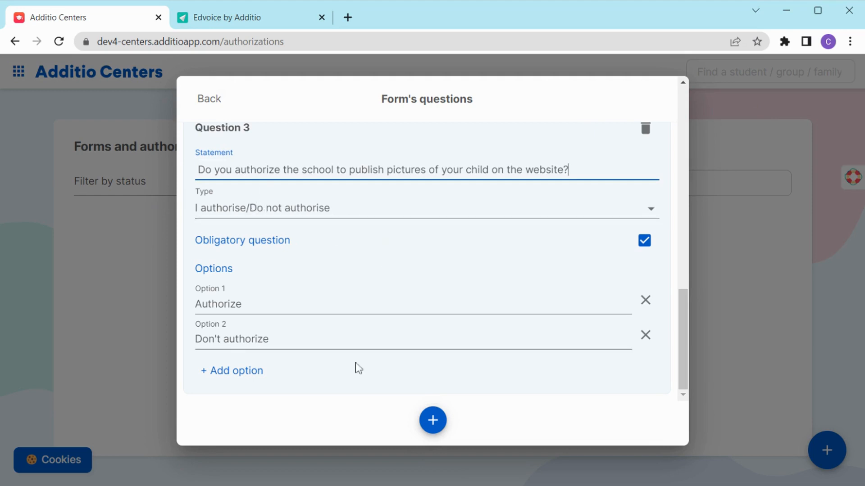
{"action": "left_click", "coordinate": [453, 129]}
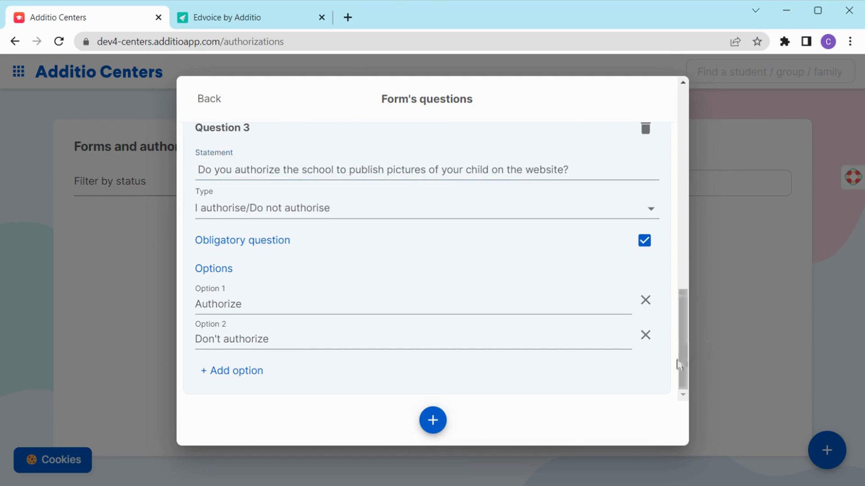
{"action": "left_click", "coordinate": [209, 110]}
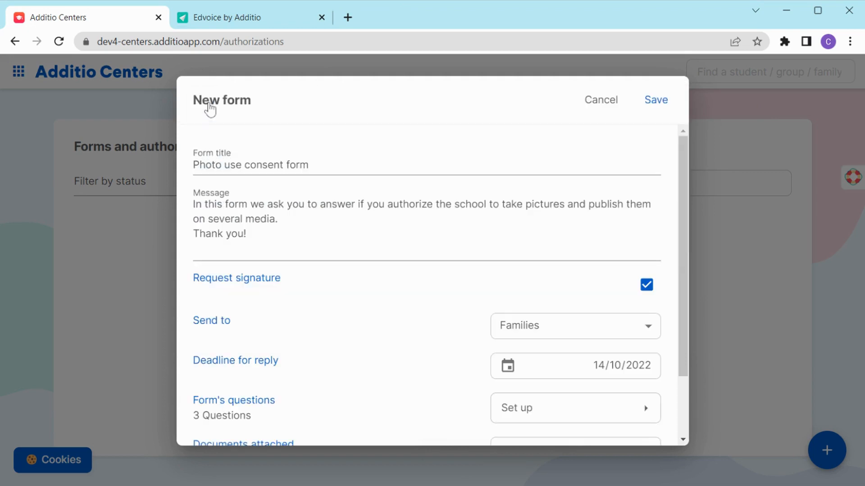
Step: Attach the Consent form and GDPR PDF documents by uploading them to the form, and return to the form settings
{"action": "scroll", "coordinate": [486, 260], "scroll_direction": "down", "scroll_amount": 2}
{"action": "scroll", "coordinate": [486, 260], "scroll_direction": "down", "scroll_amount": 1}
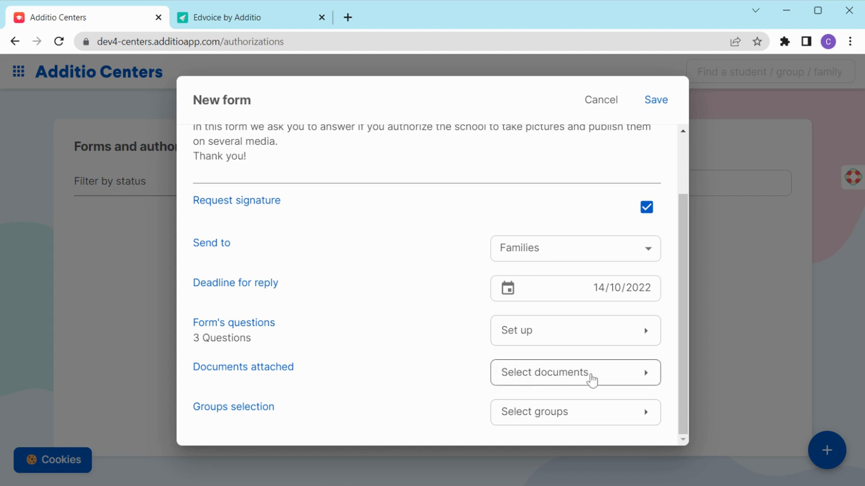
{"action": "left_click", "coordinate": [590, 379]}
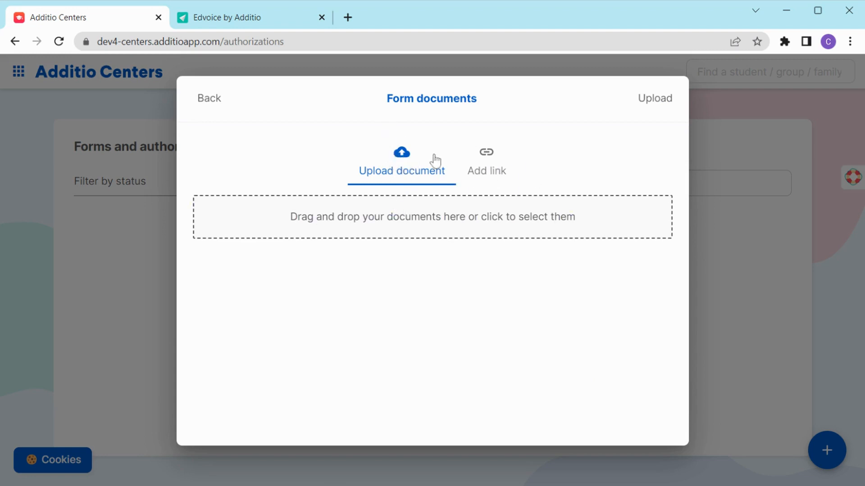
{"action": "left_click", "coordinate": [393, 224]}
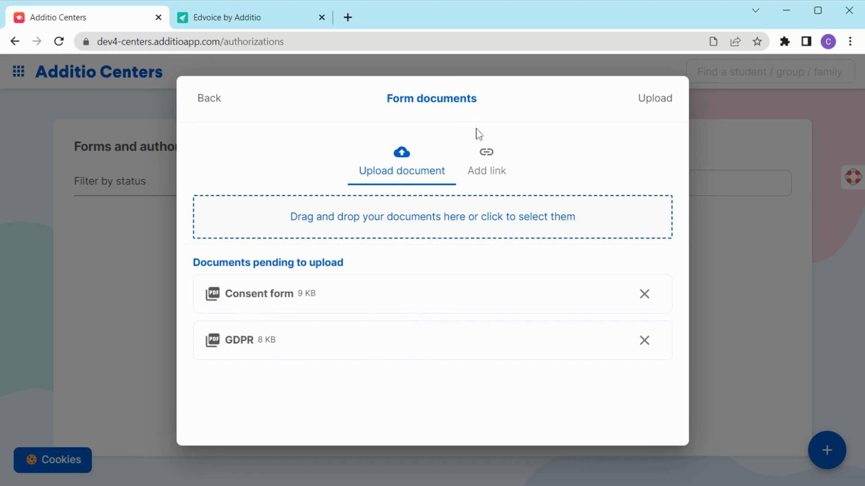
{"action": "left_click", "coordinate": [659, 106]}
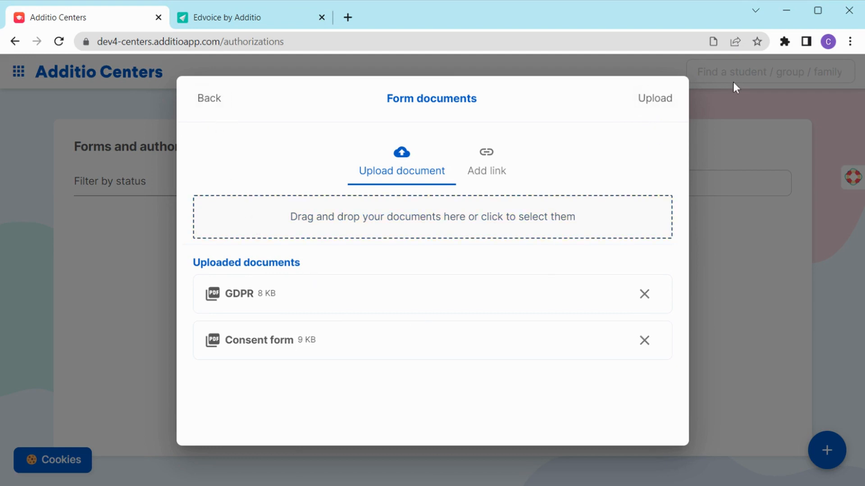
{"action": "left_click", "coordinate": [656, 107]}
{"action": "left_click", "coordinate": [219, 108]}
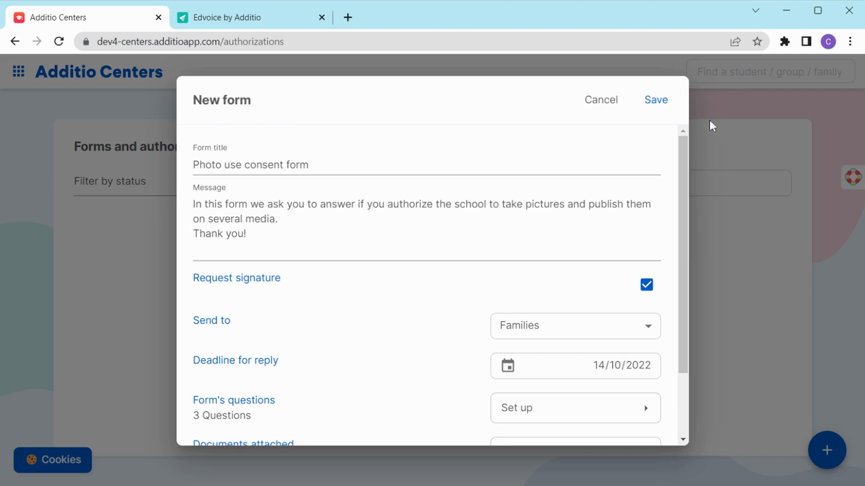
Step: Select all students of the 5th Grade - 2021/22 group as the form's recipients and confirm the group selection
{"action": "scroll", "coordinate": [626, 184], "scroll_direction": "down", "scroll_amount": 2}
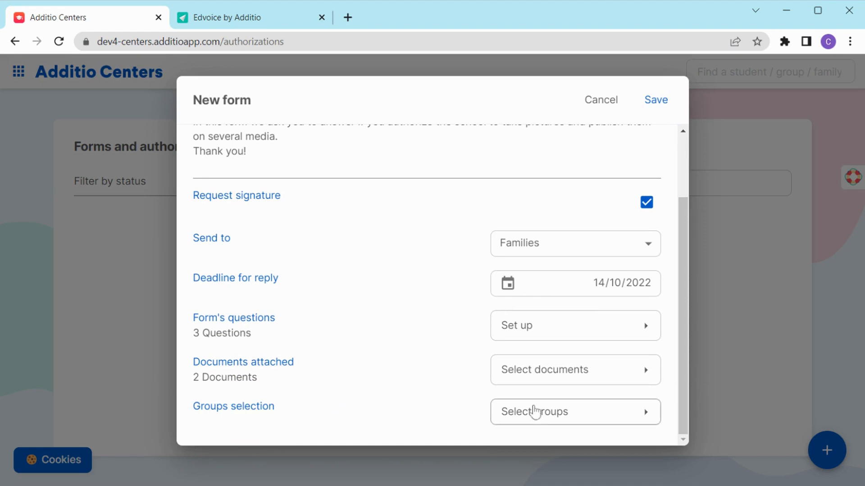
{"action": "left_click", "coordinate": [549, 417]}
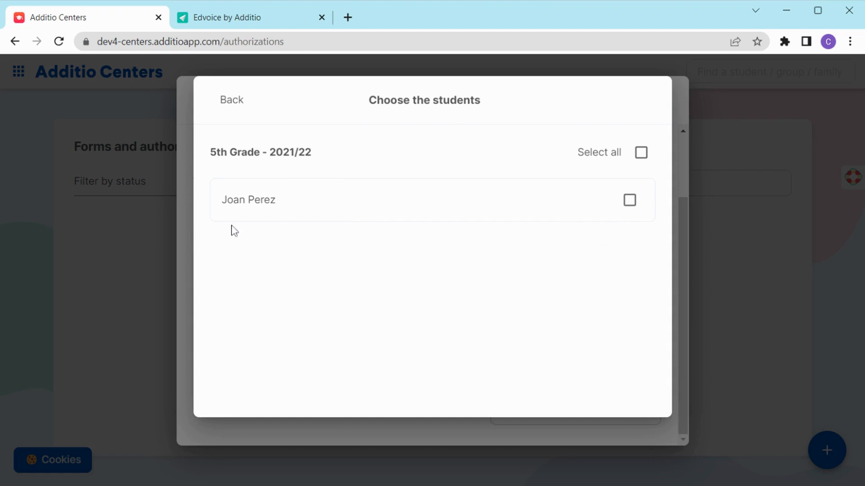
{"action": "left_click", "coordinate": [629, 200]}
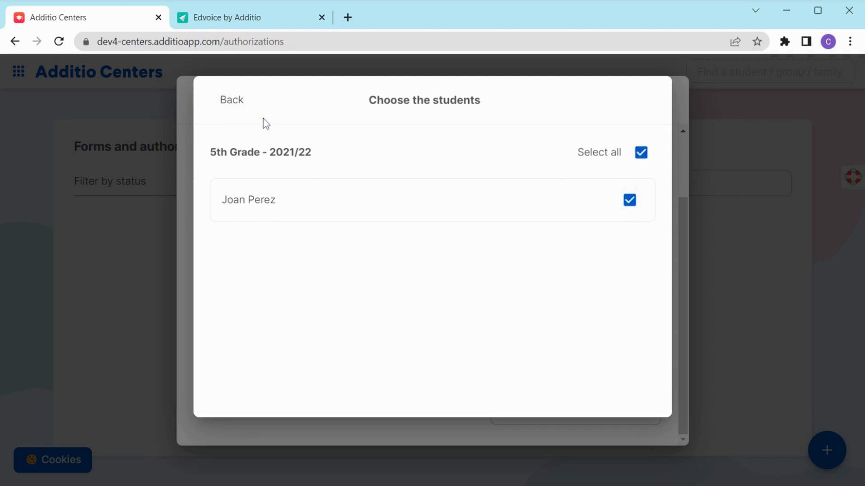
{"action": "left_click", "coordinate": [236, 103]}
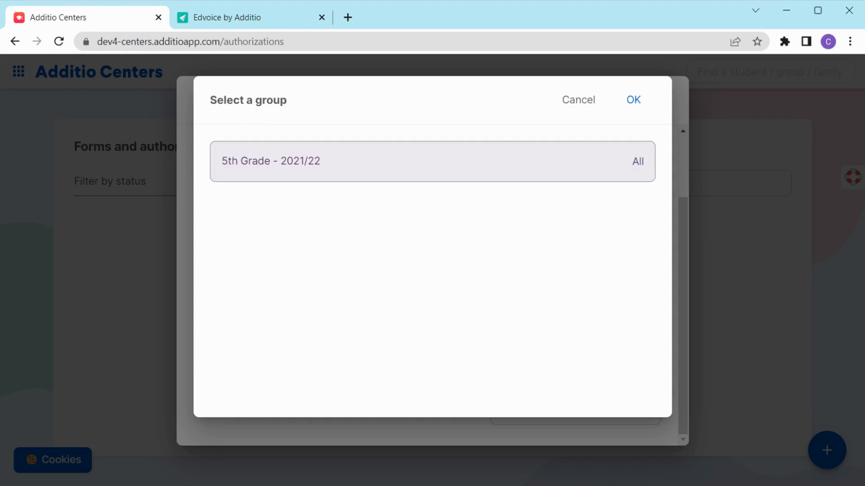
{"action": "left_click", "coordinate": [631, 105]}
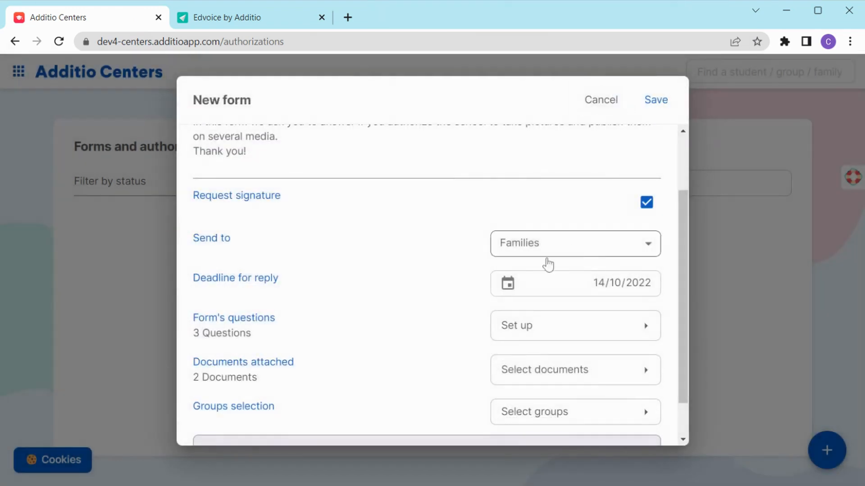
{"action": "scroll", "coordinate": [527, 255], "scroll_direction": "down", "scroll_amount": 1}
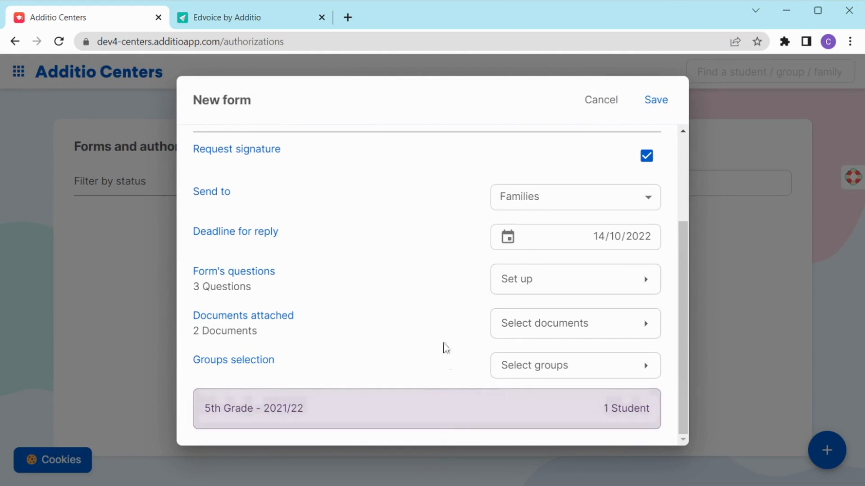
Step: Save the form, review its summary of questions, groups and documents, and confirm sending it immediately to the families
{"action": "left_click", "coordinate": [654, 100]}
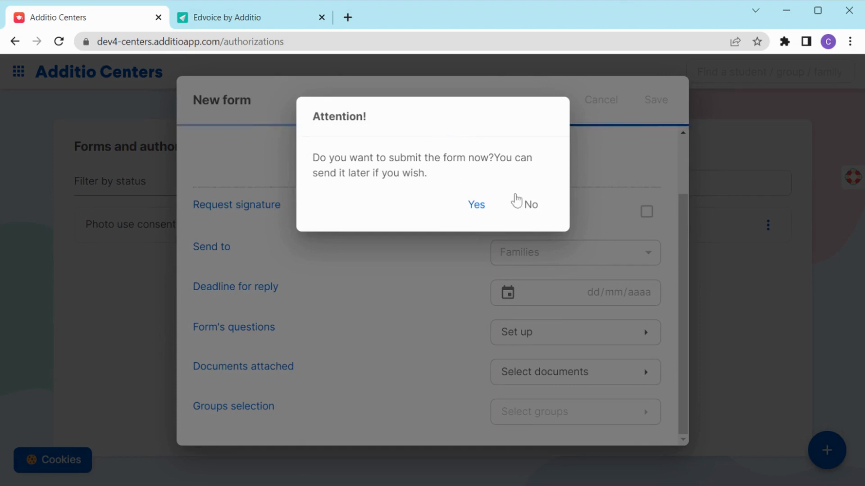
{"action": "left_click", "coordinate": [476, 208]}
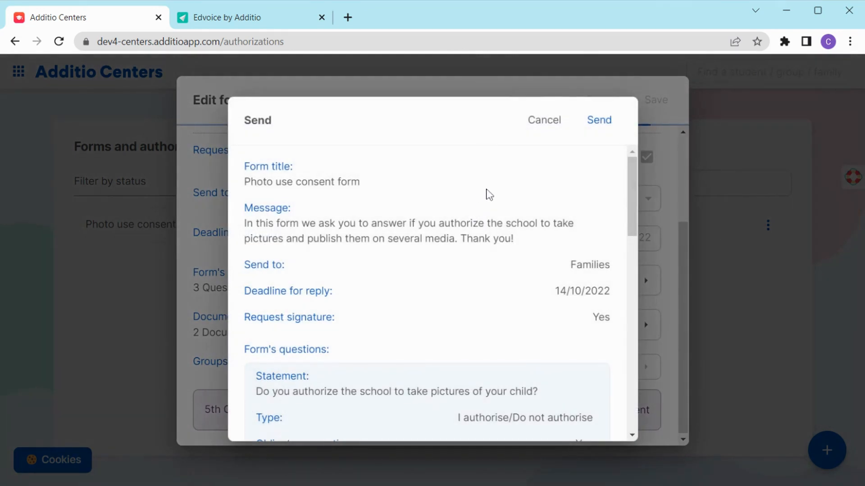
{"action": "scroll", "coordinate": [479, 188], "scroll_direction": "down", "scroll_amount": 6}
{"action": "scroll", "coordinate": [443, 224], "scroll_direction": "up", "scroll_amount": 6}
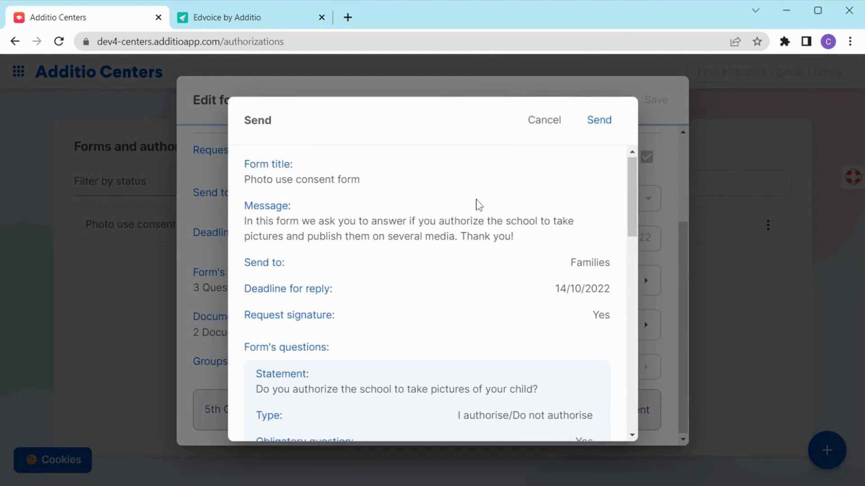
{"action": "scroll", "coordinate": [476, 200], "scroll_direction": "down", "scroll_amount": 12}
{"action": "scroll", "coordinate": [459, 214], "scroll_direction": "down", "scroll_amount": 4}
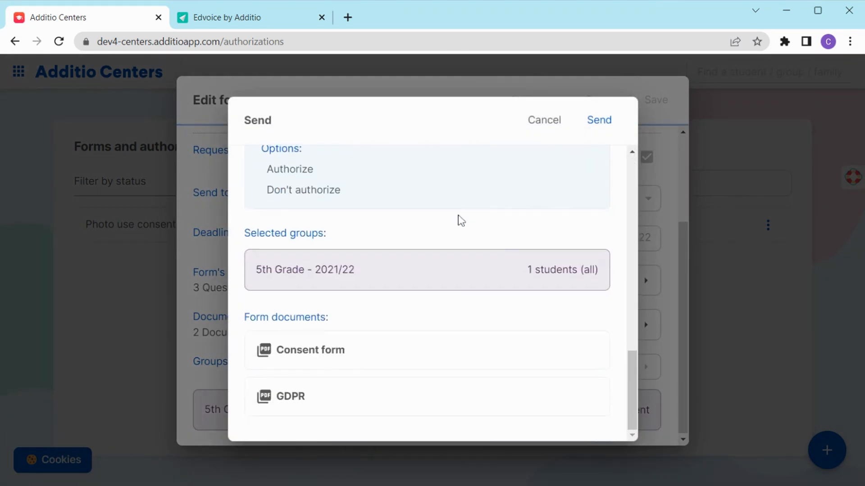
{"action": "scroll", "coordinate": [475, 205], "scroll_direction": "up", "scroll_amount": 10}
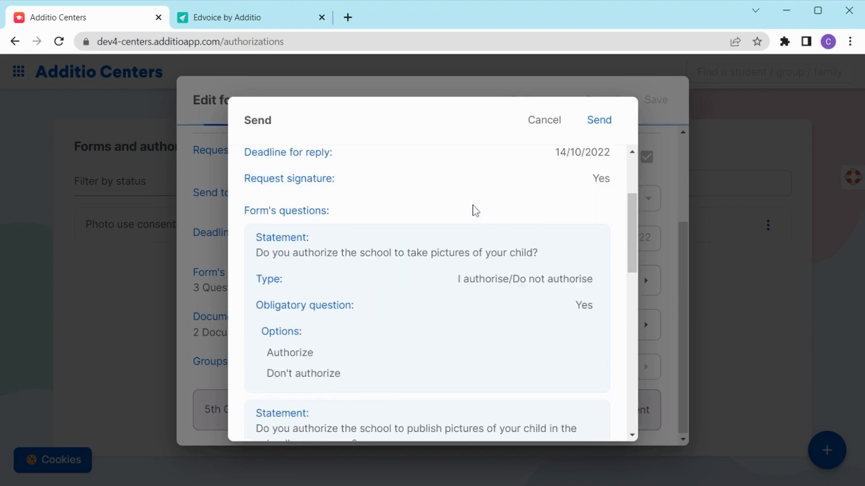
{"action": "left_click", "coordinate": [602, 128]}
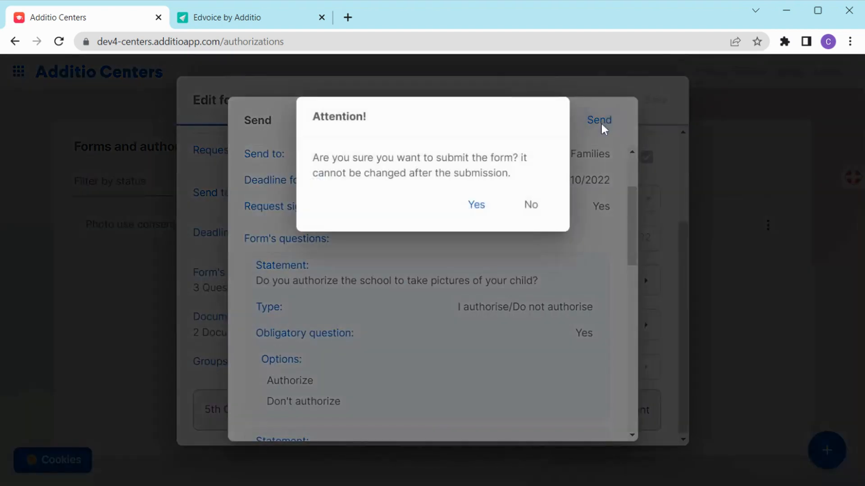
{"action": "left_click", "coordinate": [478, 208]}
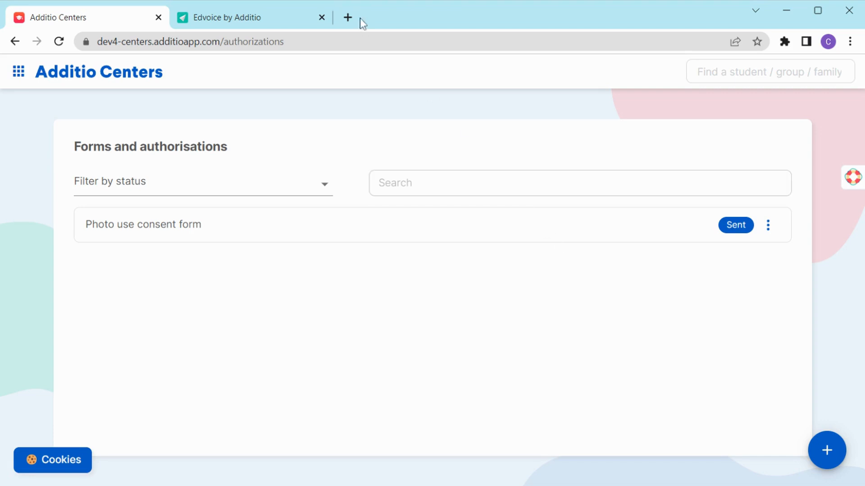
Step: Switch to Edvoice by Additio and open the Photo use consent form from the 5th Grade - 2021/22 story for filling out
{"action": "left_click", "coordinate": [270, 18]}
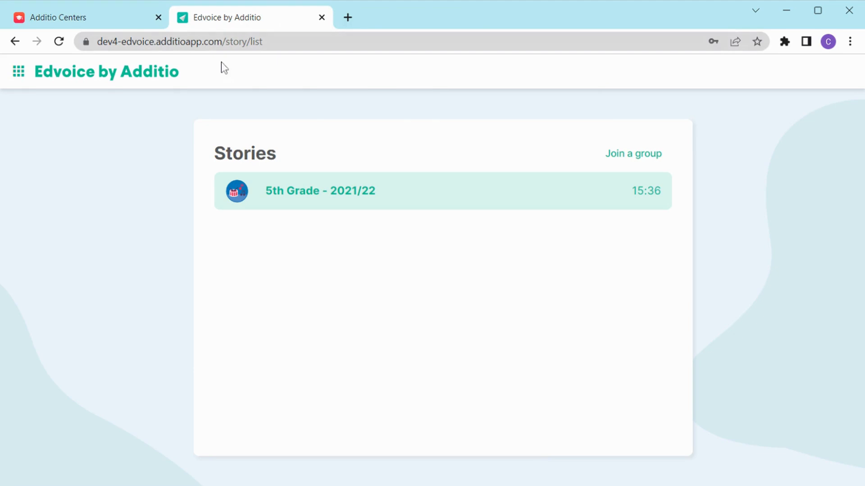
{"action": "left_click", "coordinate": [325, 203]}
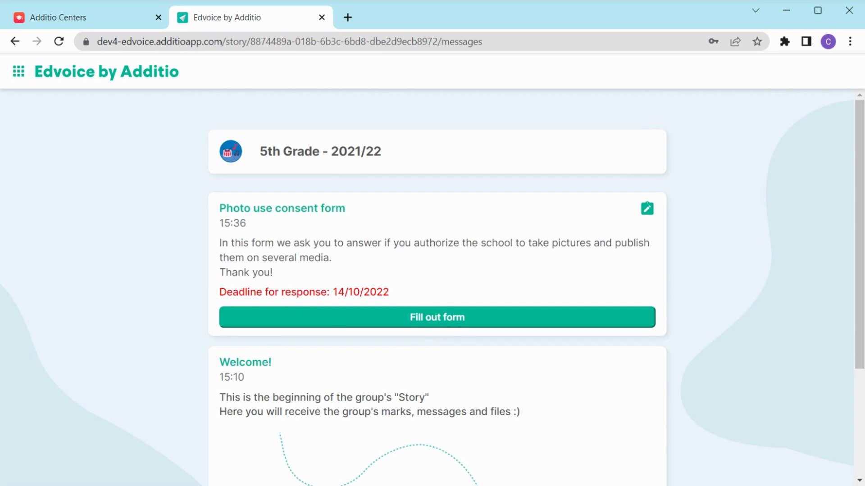
{"action": "left_click", "coordinate": [337, 311]}
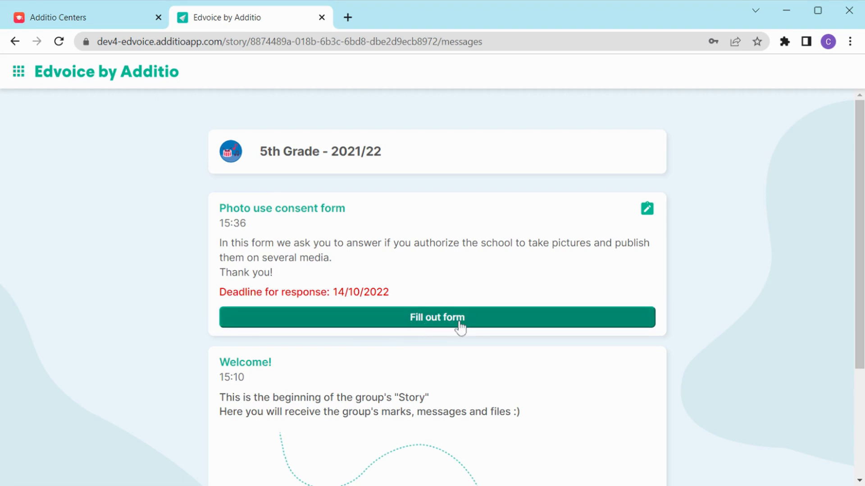
{"action": "left_click", "coordinate": [434, 321]}
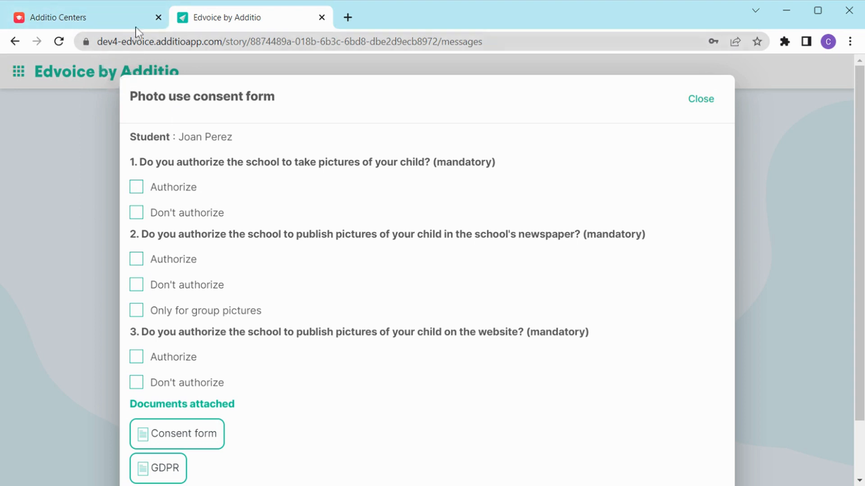
Step: Answer all three questions of the consent form with Authorize
{"action": "left_click", "coordinate": [136, 188]}
{"action": "left_click", "coordinate": [137, 259]}
{"action": "left_click", "coordinate": [136, 358]}
{"action": "scroll", "coordinate": [223, 316], "scroll_direction": "down", "scroll_amount": 2}
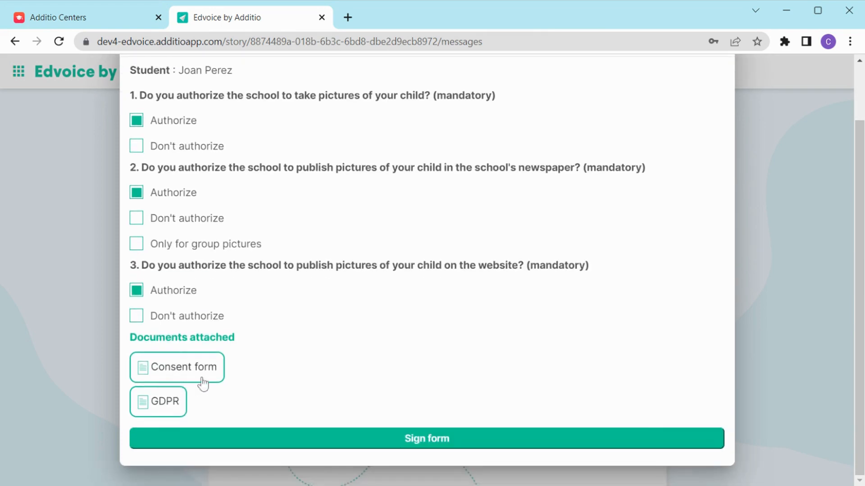
Step: Sign the form with a freehand signature and send the authorization
{"action": "left_click", "coordinate": [434, 447]}
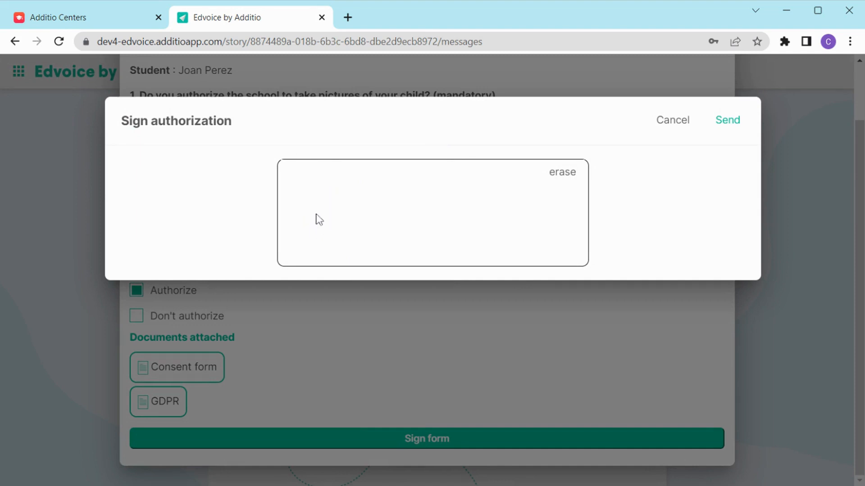
{"action": "mouse_move", "coordinate": [344, 206]}
{"action": "left_mouse_down"}
{"action": "mouse_move", "coordinate": [428, 222]}
{"action": "mouse_move", "coordinate": [560, 220]}
{"action": "left_mouse_up"}
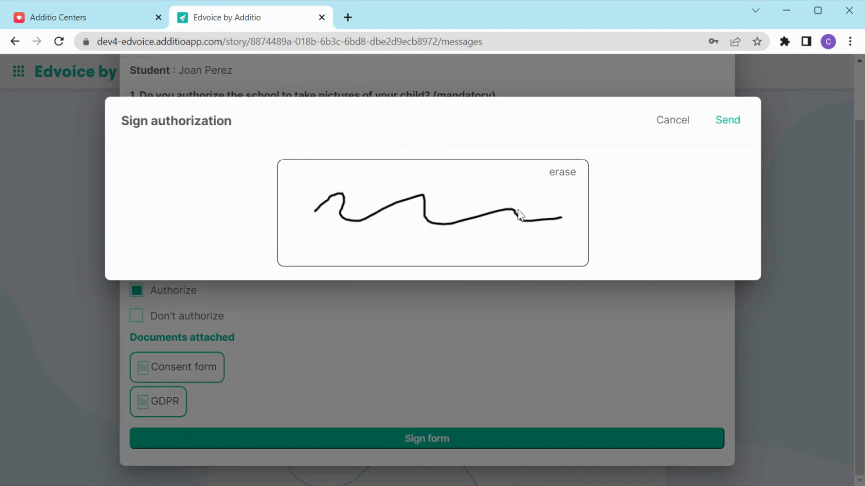
{"action": "left_click", "coordinate": [726, 122]}
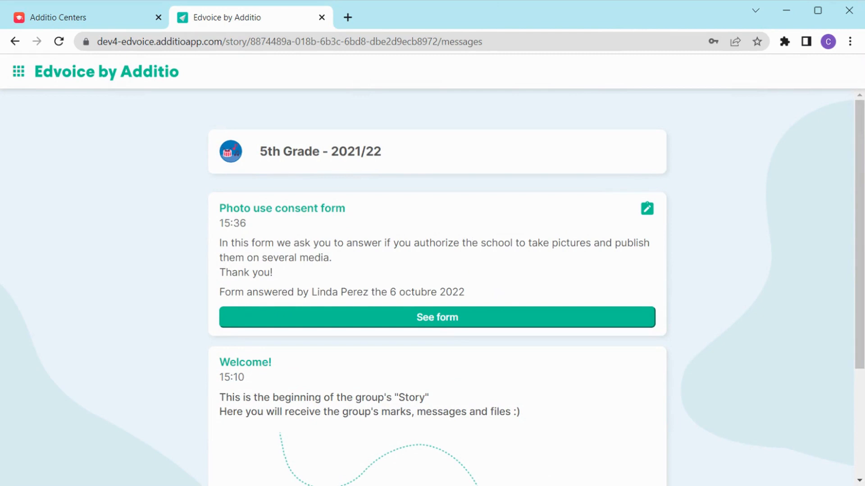
Step: Review the submitted answers of the Photo use consent form in the group's story and close the form
{"action": "left_click", "coordinate": [441, 321]}
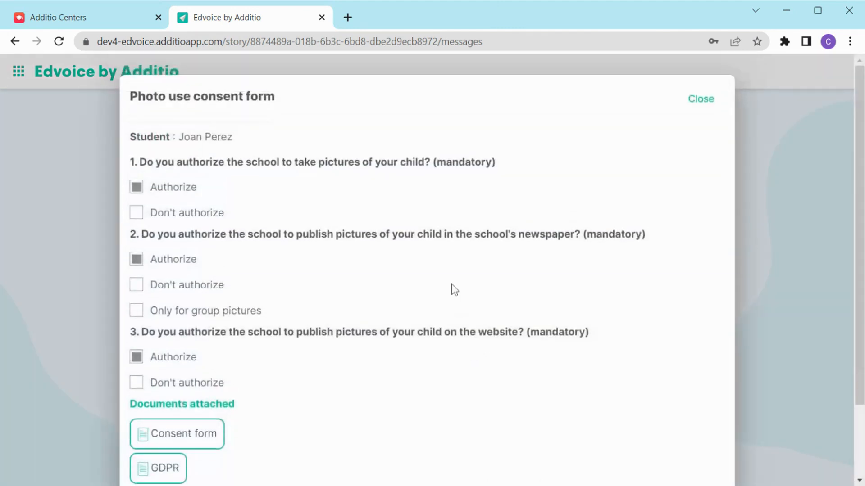
{"action": "scroll", "coordinate": [310, 257], "scroll_direction": "down", "scroll_amount": 1}
{"action": "scroll", "coordinate": [507, 329], "scroll_direction": "up", "scroll_amount": 2}
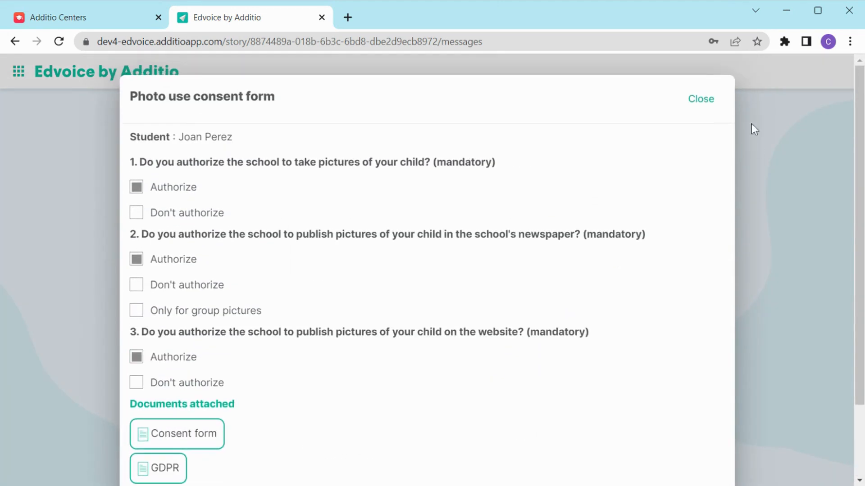
{"action": "left_click", "coordinate": [701, 100]}
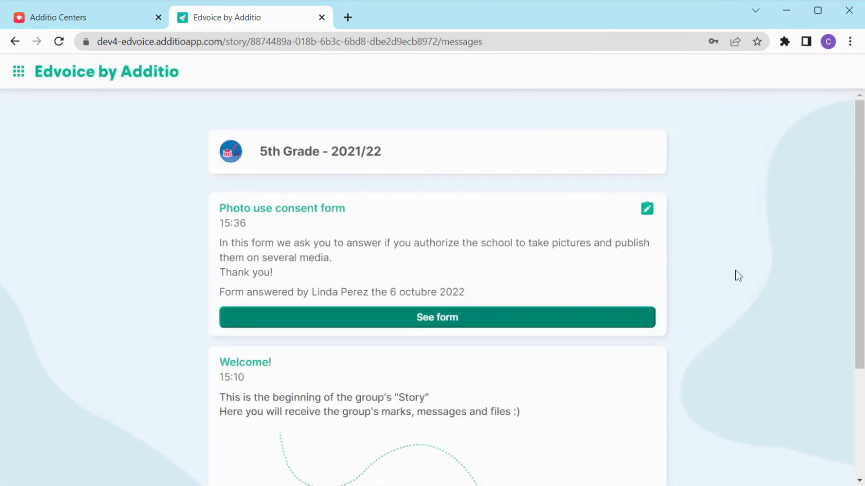
Step: Switch to Additio Centers, open the Photo use consent form's answers, and view the student's reply through to the signature
{"action": "left_click", "coordinate": [109, 17]}
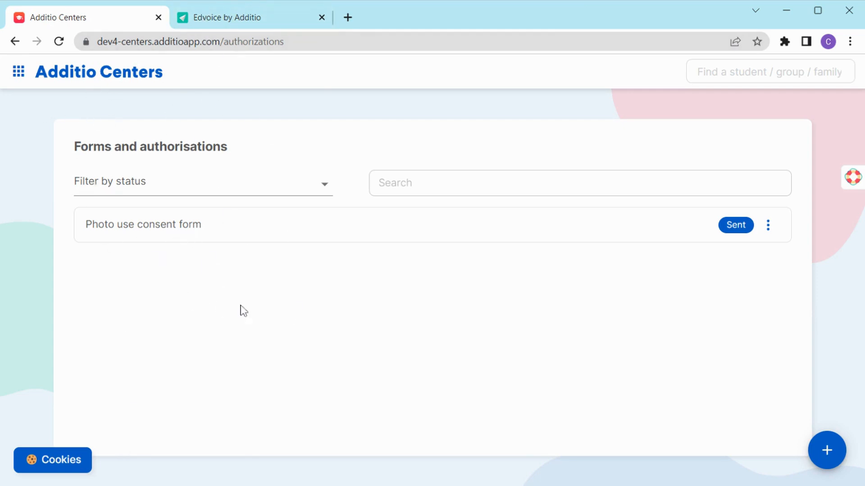
{"action": "left_click", "coordinate": [199, 229]}
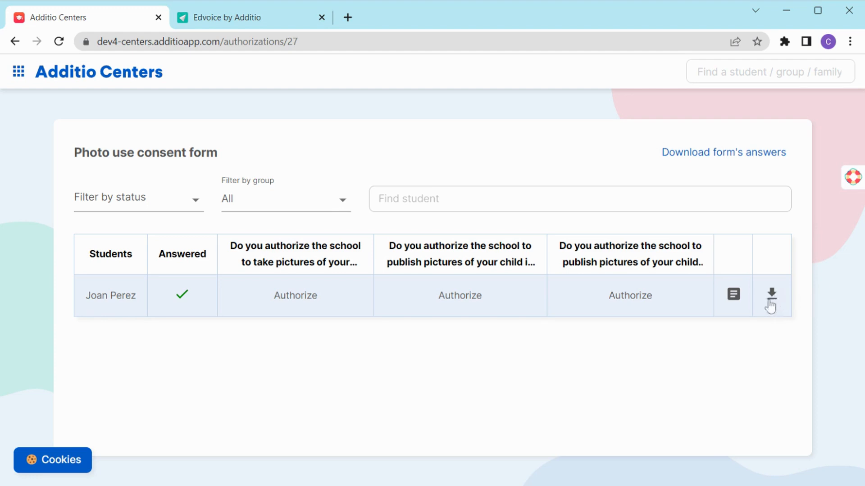
{"action": "left_click", "coordinate": [734, 301]}
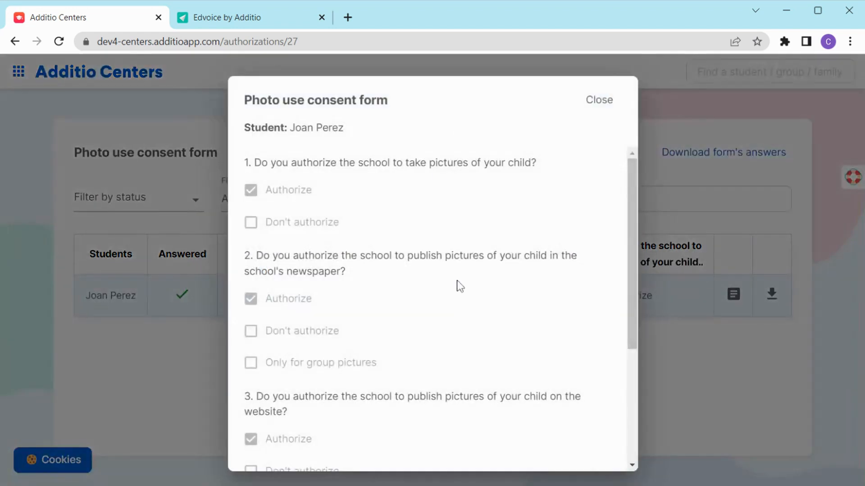
{"action": "scroll", "coordinate": [432, 204], "scroll_direction": "down", "scroll_amount": 4}
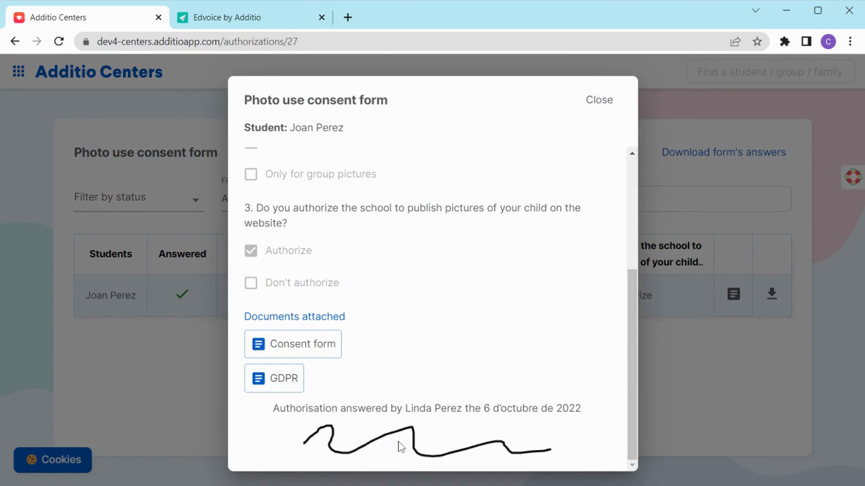
{"action": "left_click", "coordinate": [594, 101]}
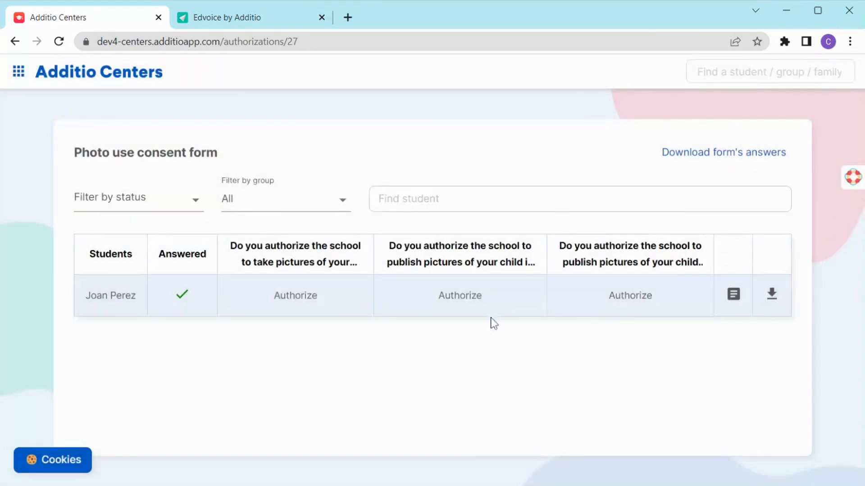
Step: Check which status filter options are available for the form's answers without applying any
{"action": "left_click", "coordinate": [128, 203]}
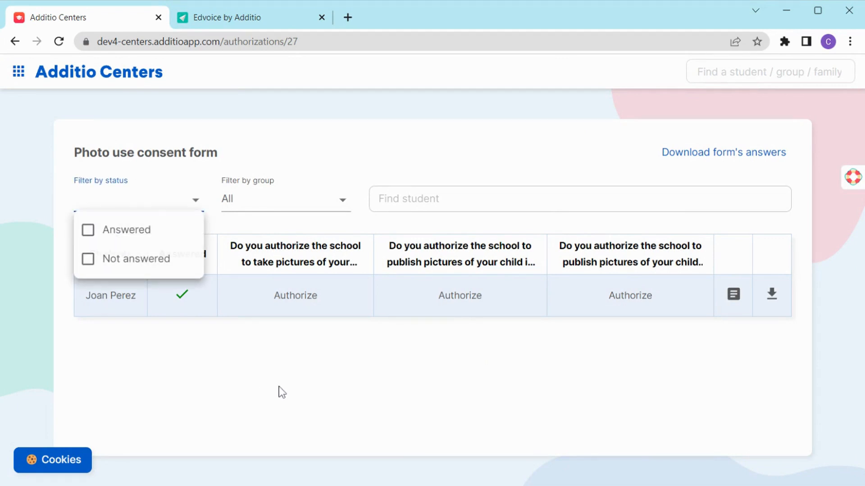
{"action": "left_click", "coordinate": [277, 402]}
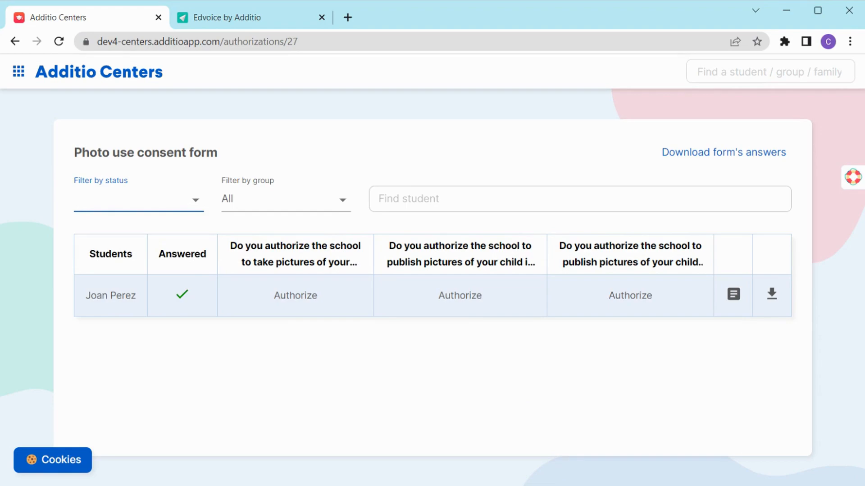